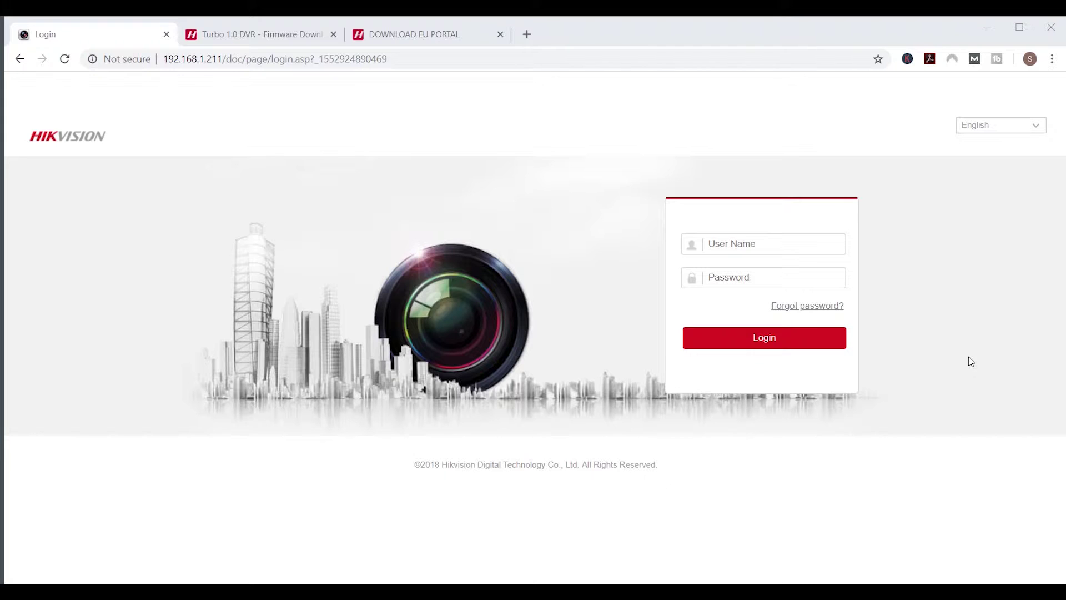
Step: Enter 'admin' as the user name and the password on the camera login page
left_click(564, 149)
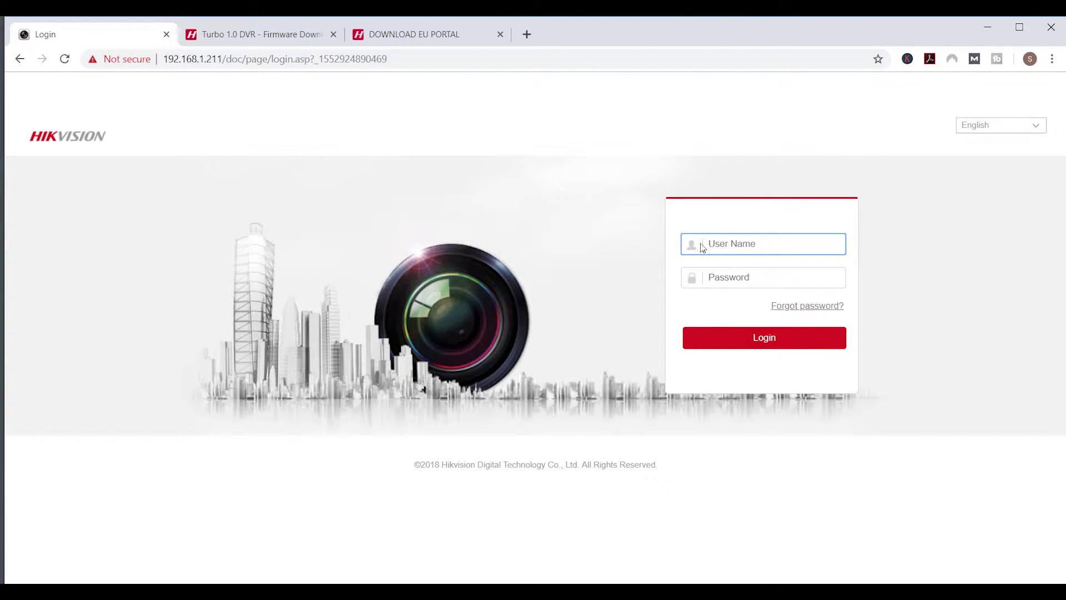
type("admin")
key("Tab")
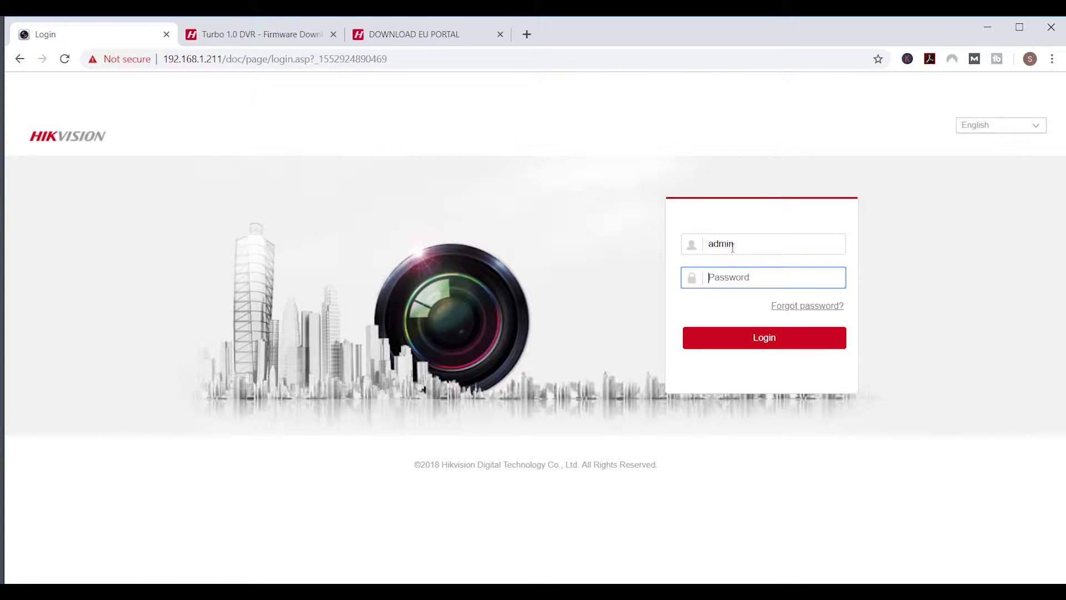
type("••••••")
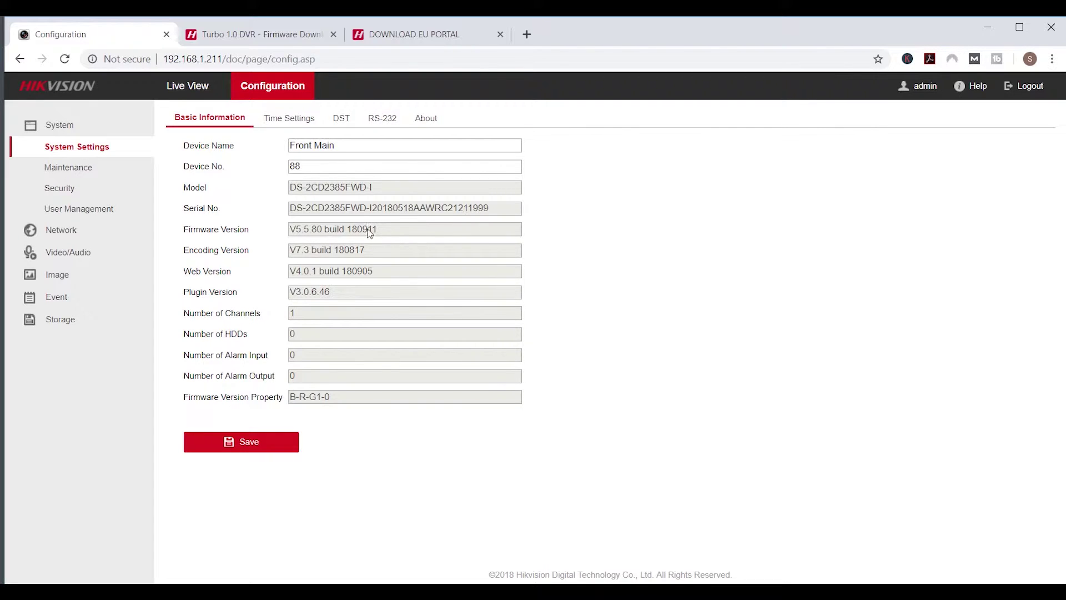
Step: Note firmware V5.5.80 build 180911 and copy model DS-2CD2385FWD-I for the firmware search
left_click_drag(393, 234, 285, 233)
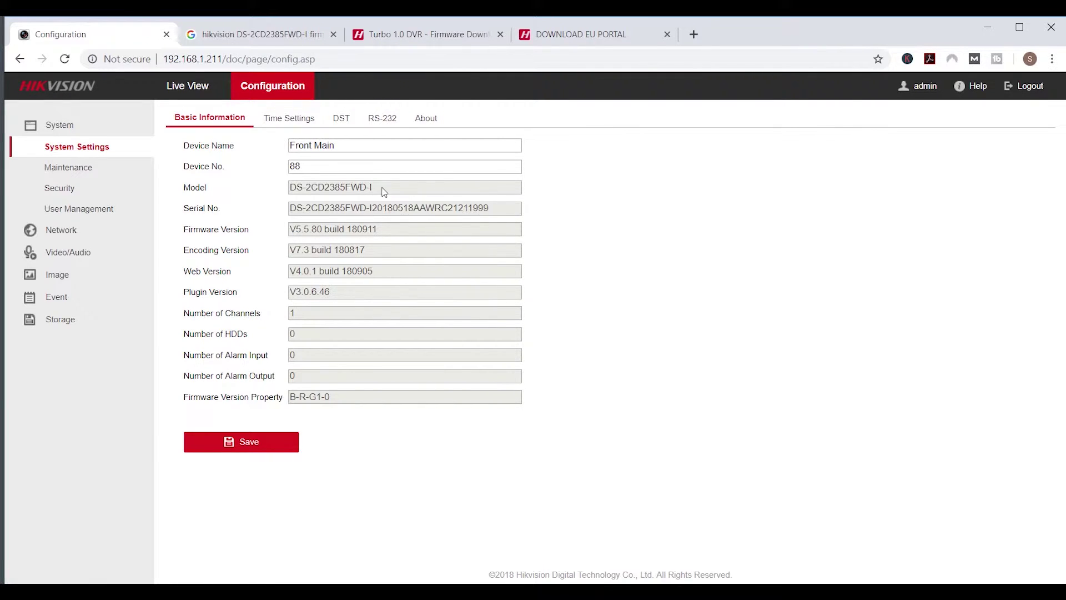
left_click_drag(375, 188, 291, 190)
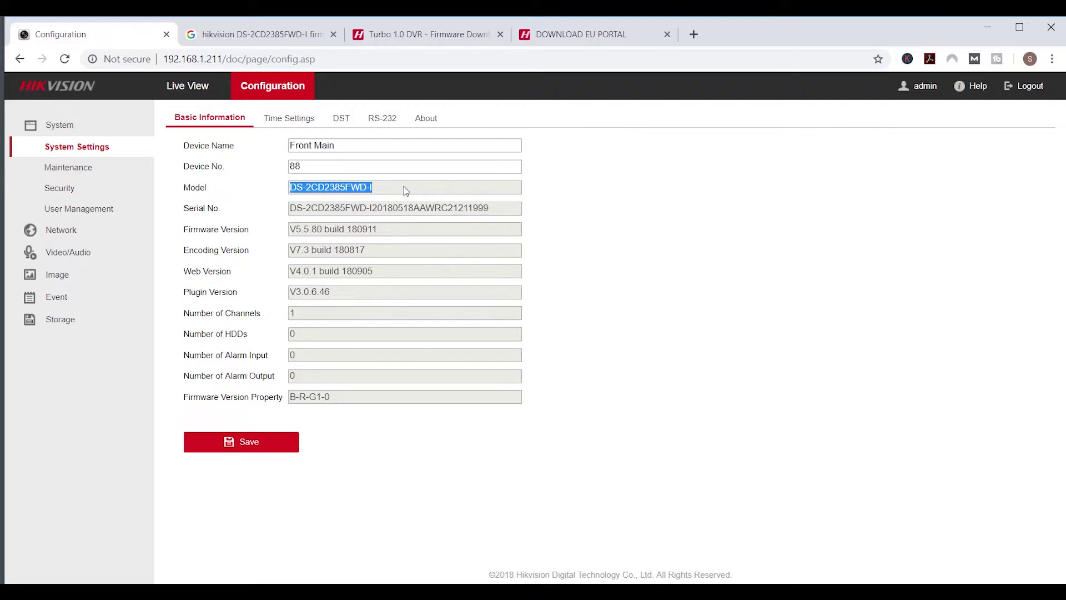
left_click(286, 37)
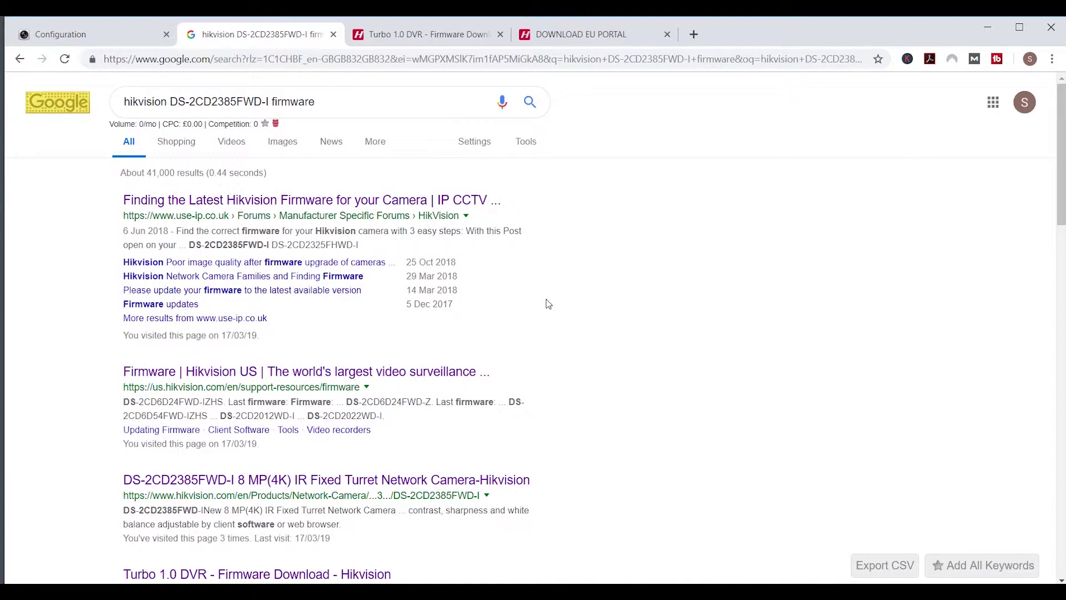
scroll(547, 304, "down", 1)
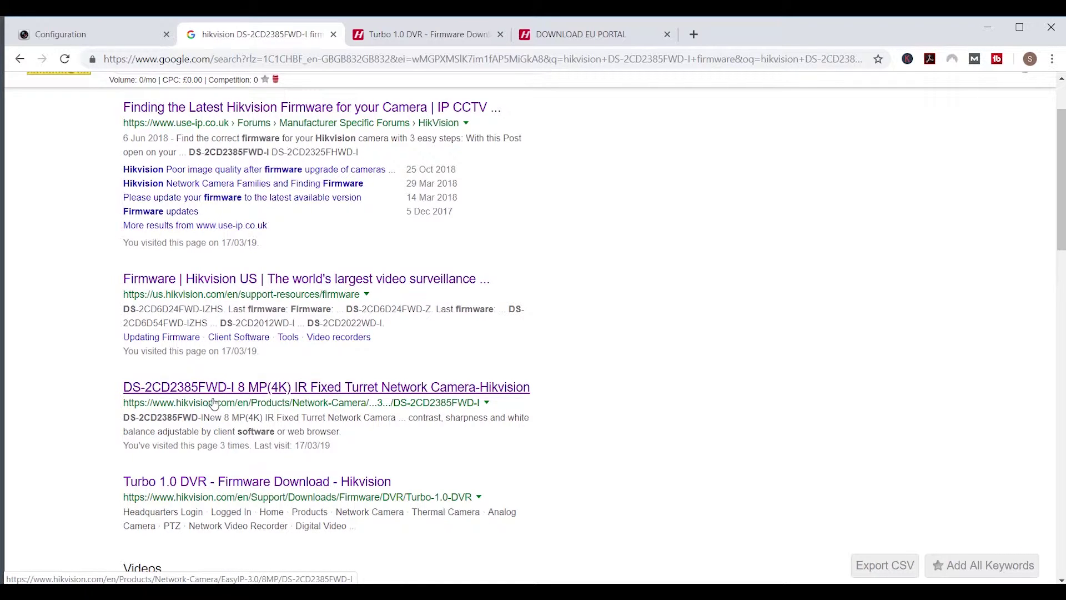
scroll(219, 404, "down", 2)
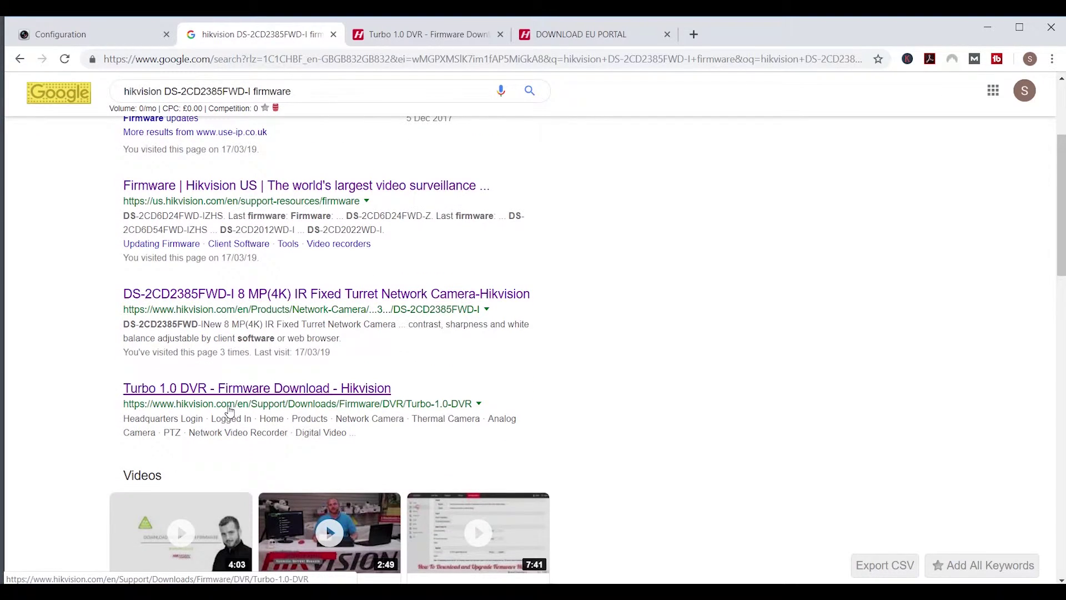
scroll(226, 408, "down", 2)
scroll(229, 412, "up", 5)
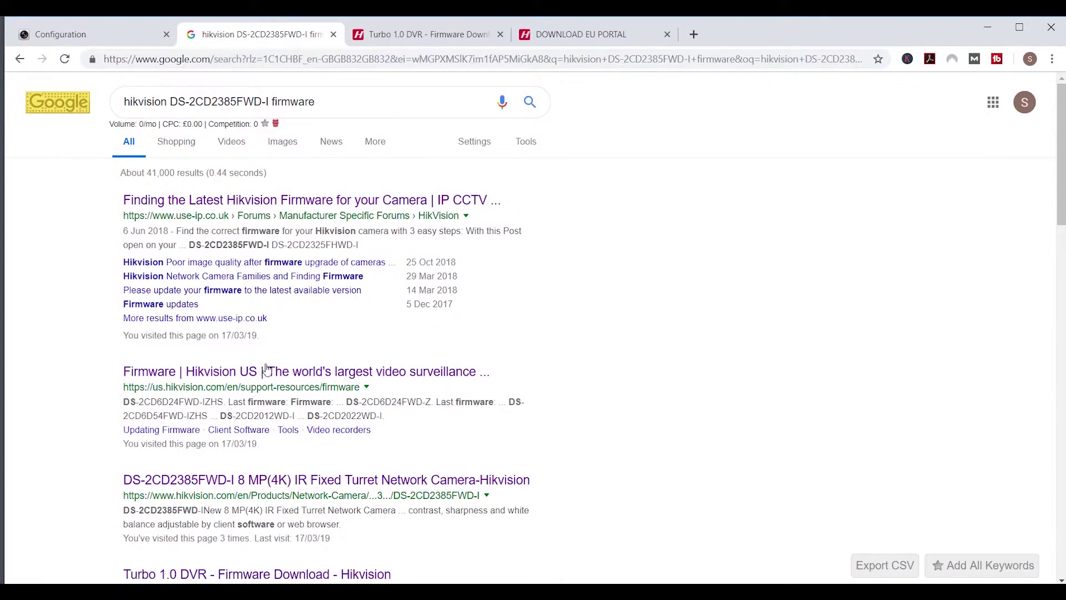
Step: Open the Hikvision Turbo 1.0 DVR firmware download page from the search results
left_click(452, 38)
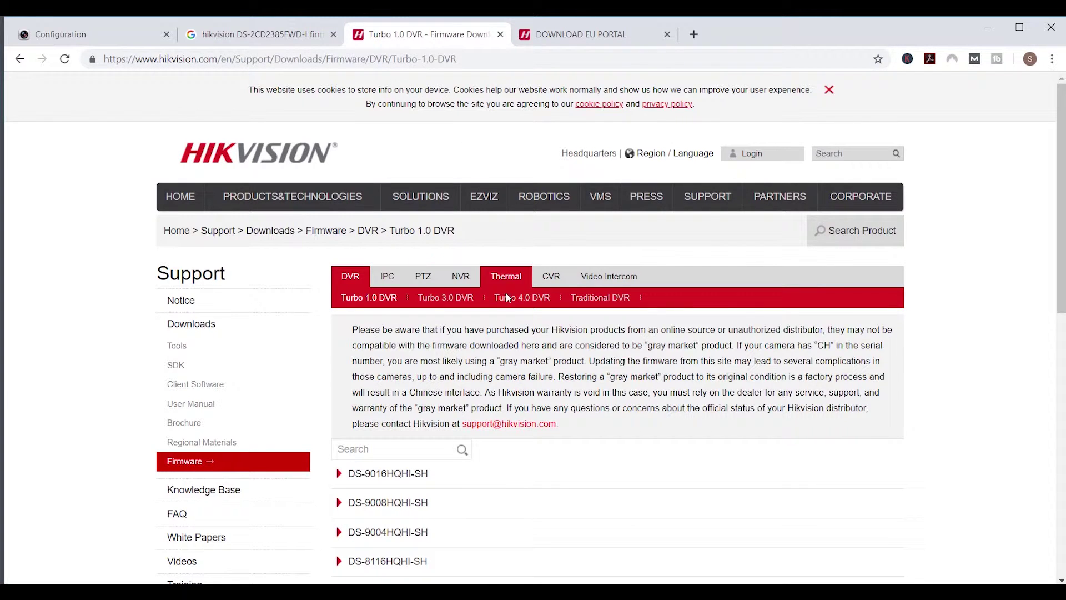
scroll(533, 427, "down", 3)
scroll(534, 425, "down", 1)
scroll(534, 422, "up", 5)
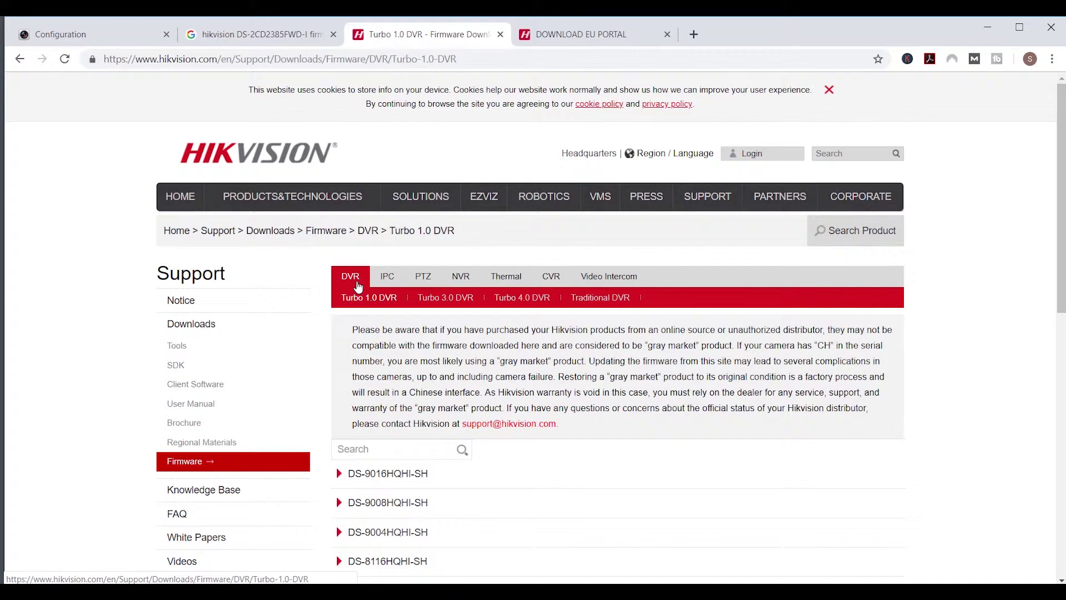
Step: Search the IPC Pro Series firmware list for 2385 and find only 'Coming soon!'
left_click(390, 279)
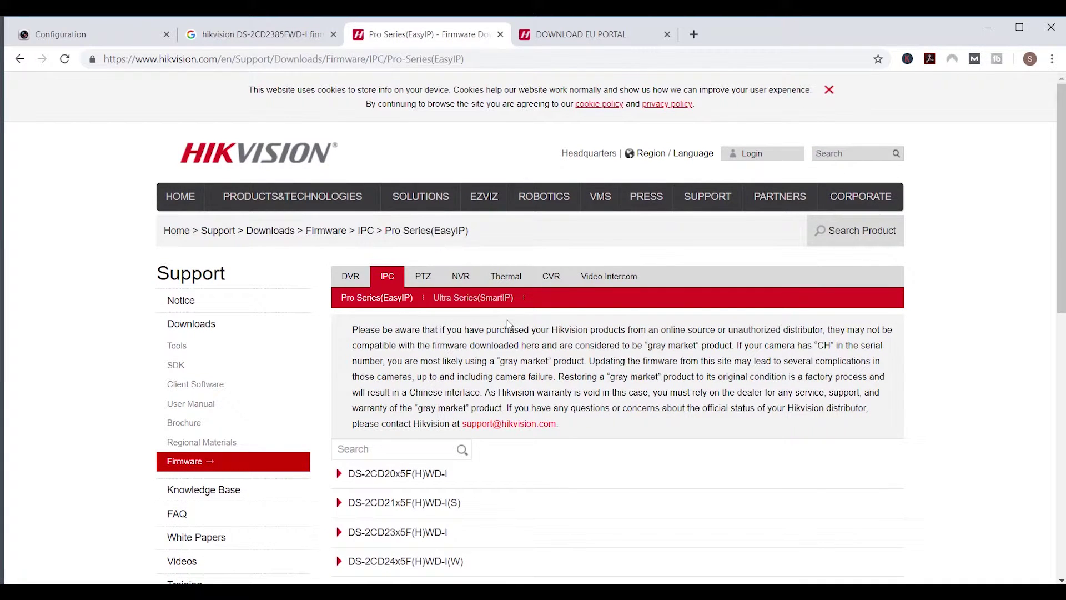
scroll(475, 360, "down", 1)
scroll(462, 362, "down", 2)
scroll(460, 363, "down", 1)
scroll(459, 363, "down", 2)
scroll(460, 363, "up", 1)
scroll(461, 364, "up", 3)
scroll(460, 363, "up", 1)
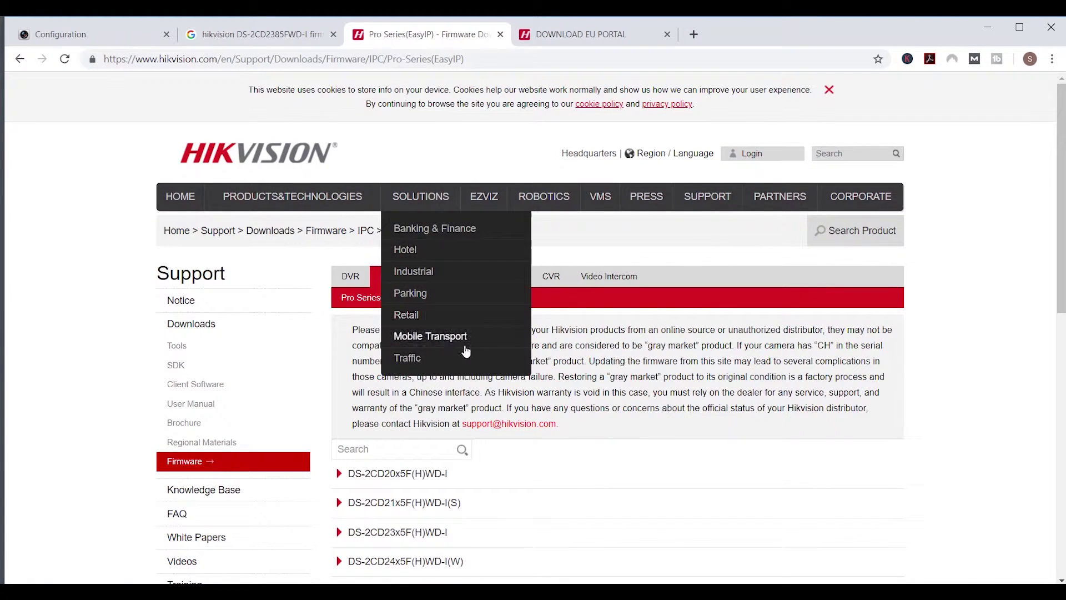
scroll(520, 384, "down", 1)
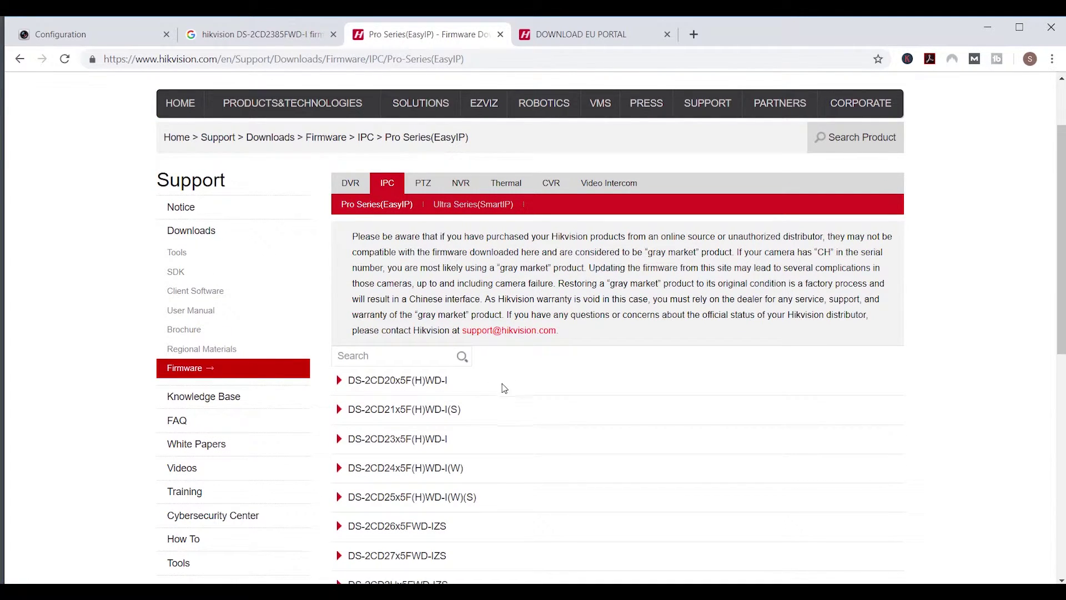
left_click(393, 357)
type("238")
type("5")
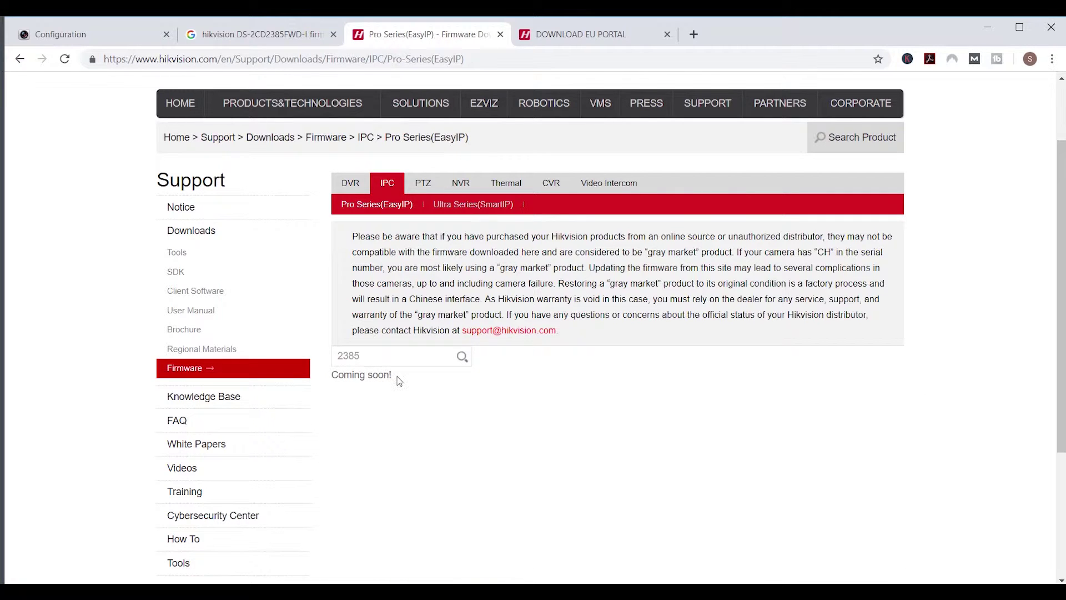
left_click_drag(398, 379, 331, 375)
left_click(399, 403)
scroll(419, 388, "up", 2)
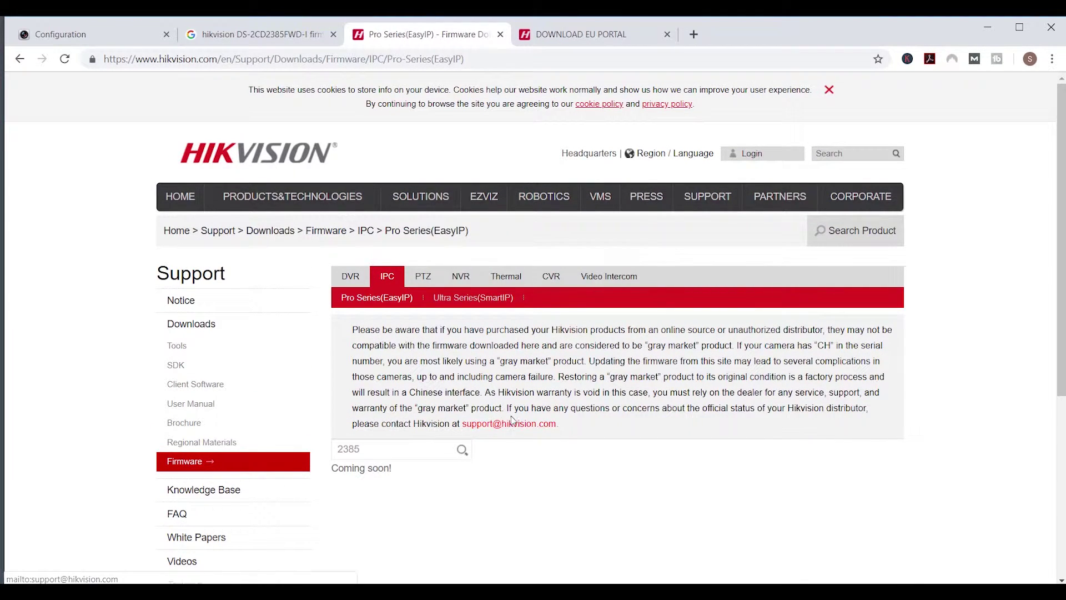
Step: Browse the Europe portal through Technical Materials, 00 Network Camera and 00 Product Firmware to G1 platform
left_click(609, 37)
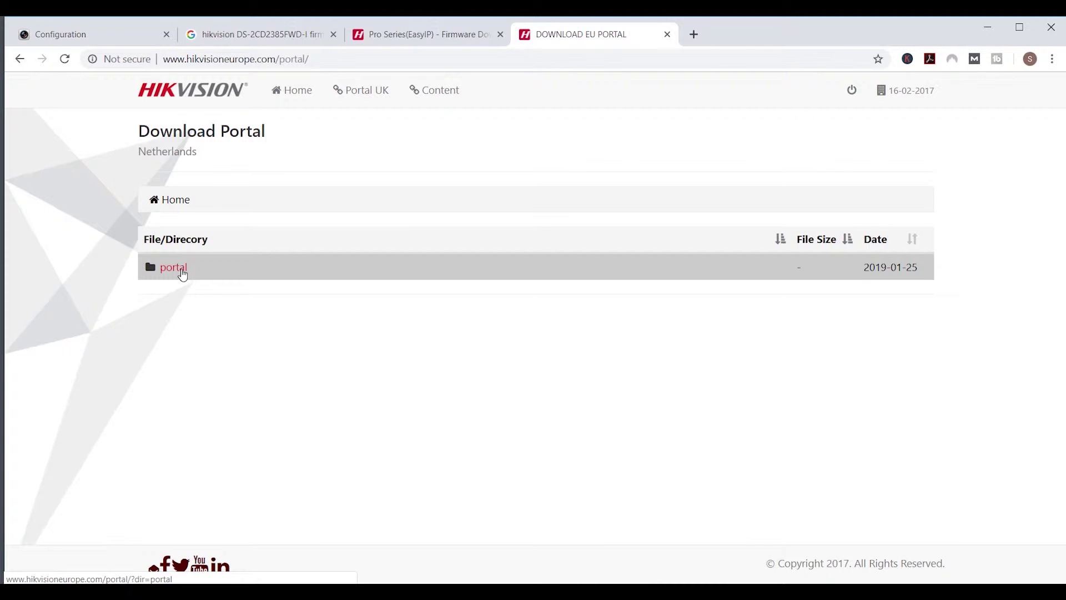
left_click(173, 267)
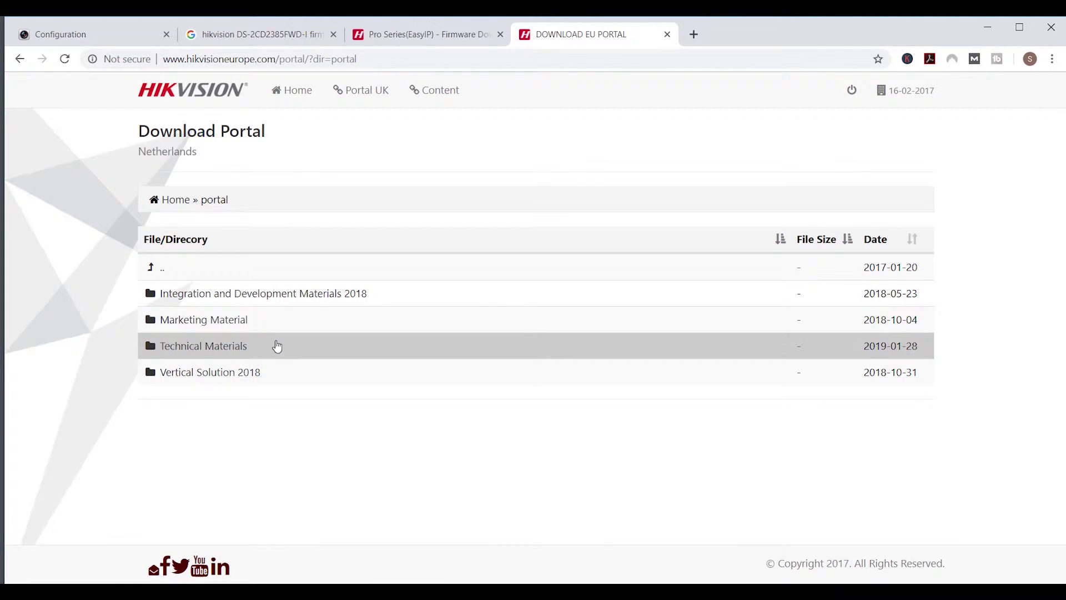
left_click(240, 347)
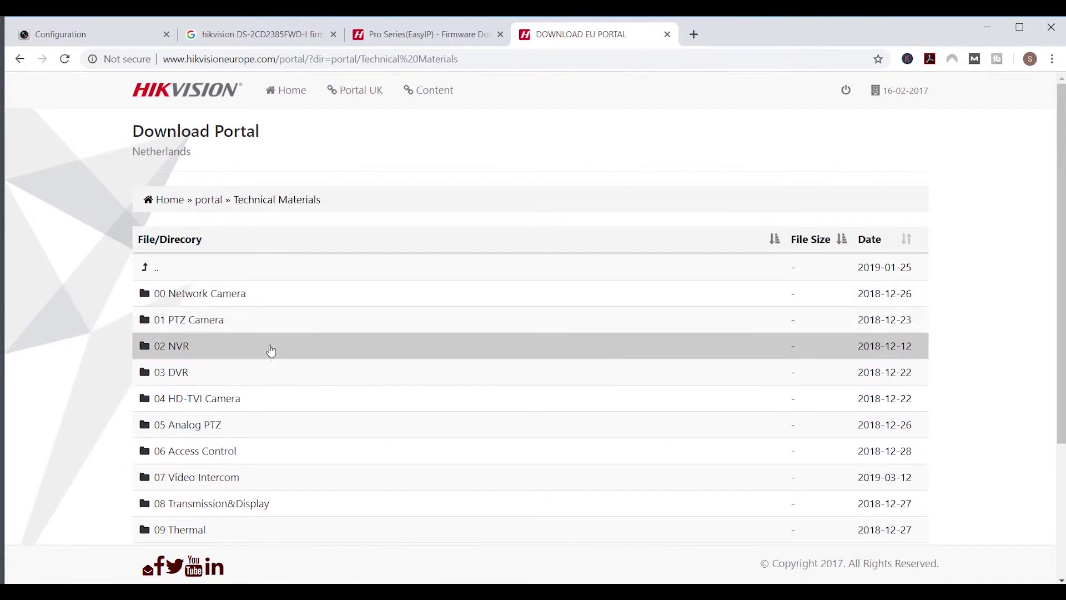
scroll(286, 472, "down", 1)
scroll(285, 472, "up", 1)
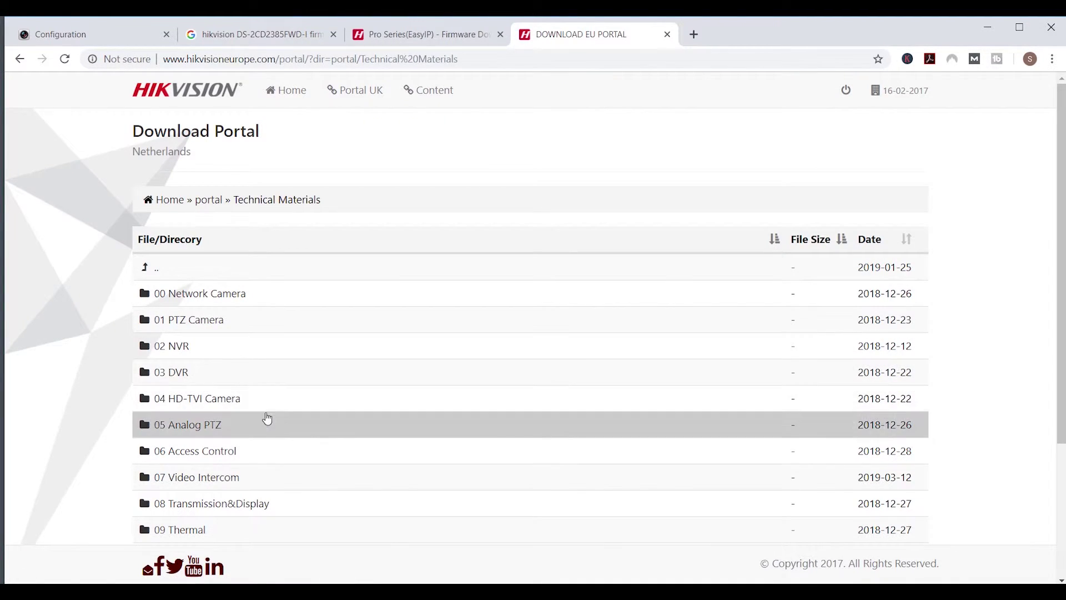
scroll(266, 421, "down", 3)
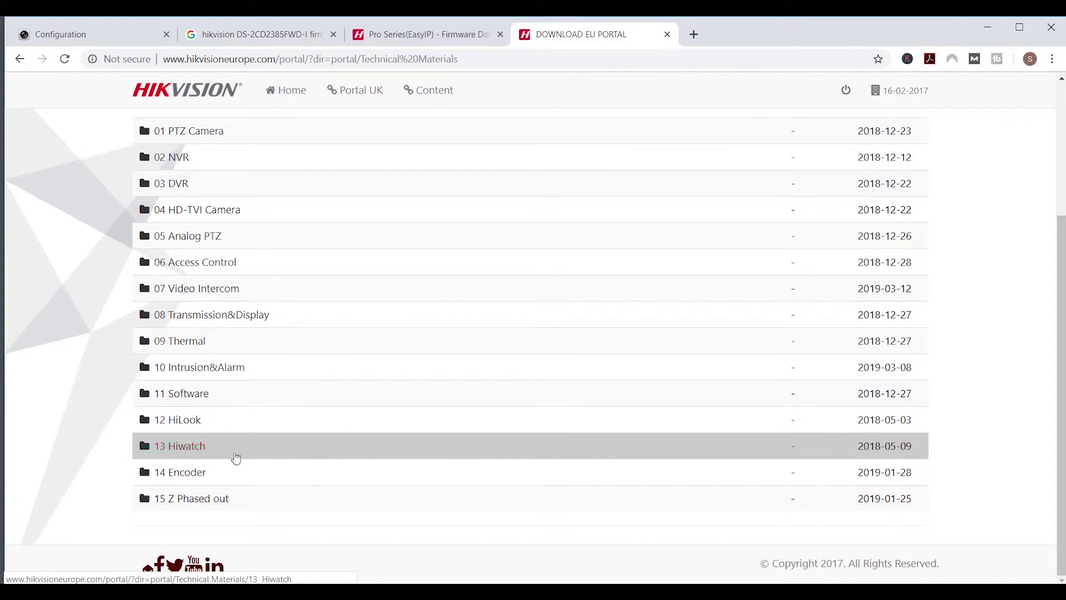
scroll(266, 456, "up", 1)
scroll(265, 456, "up", 2)
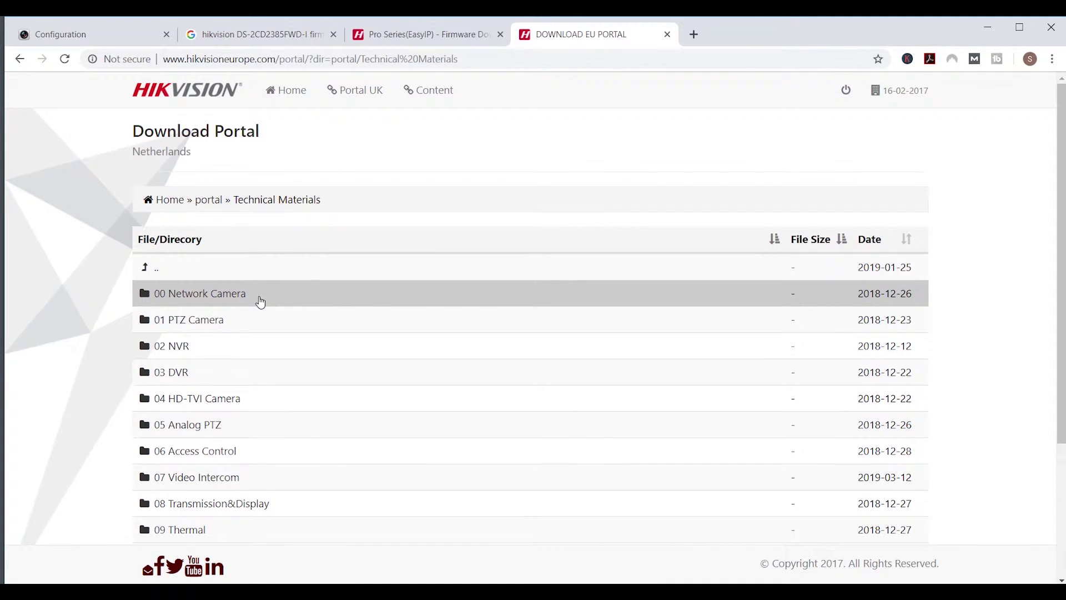
left_click(210, 298)
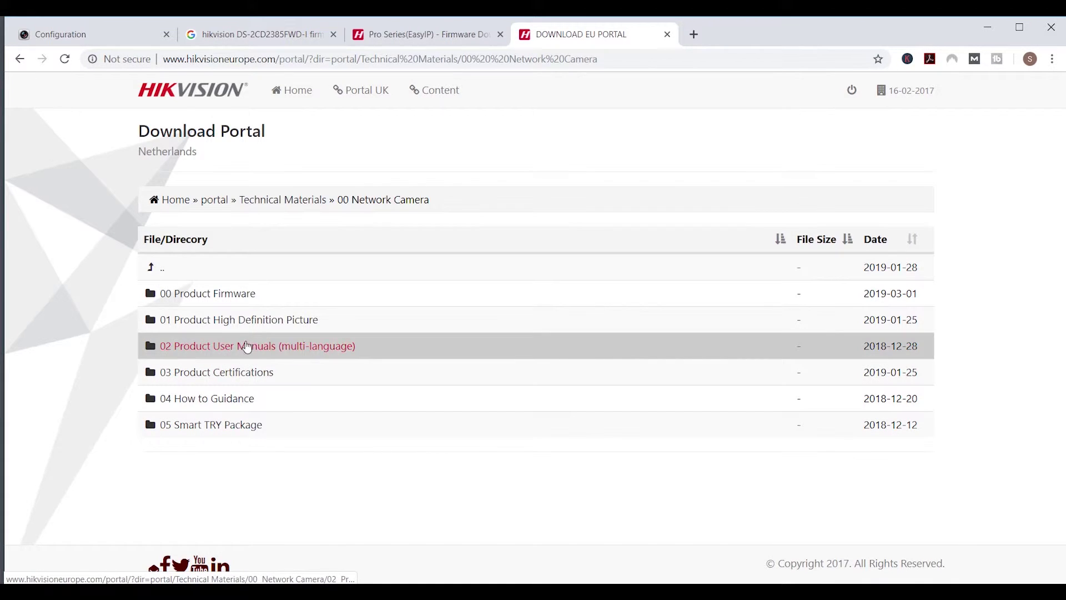
left_click(227, 299)
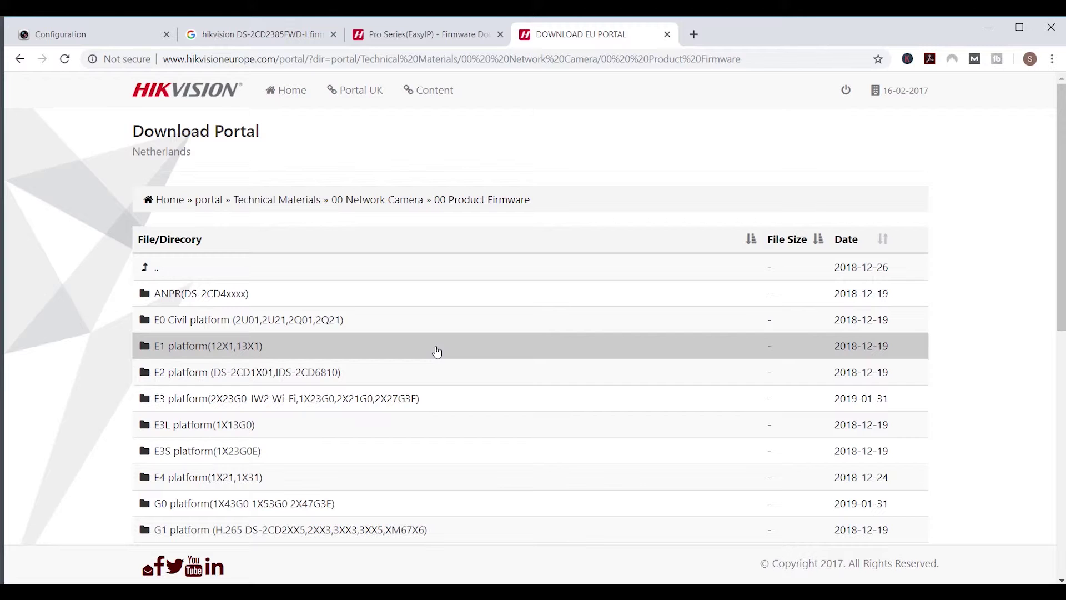
scroll(437, 351, "down", 1)
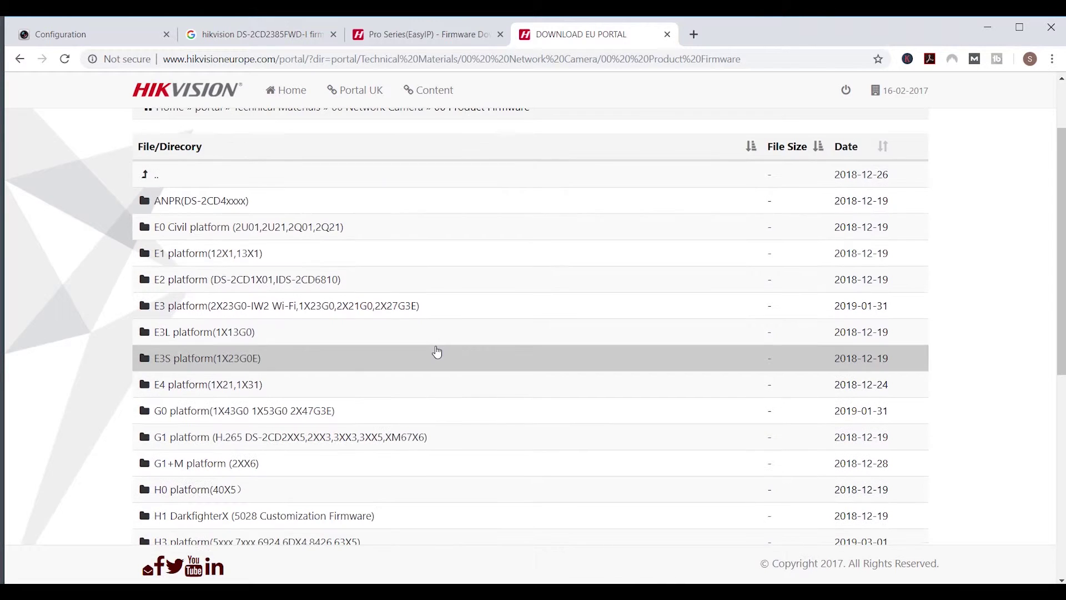
scroll(436, 352, "down", 1)
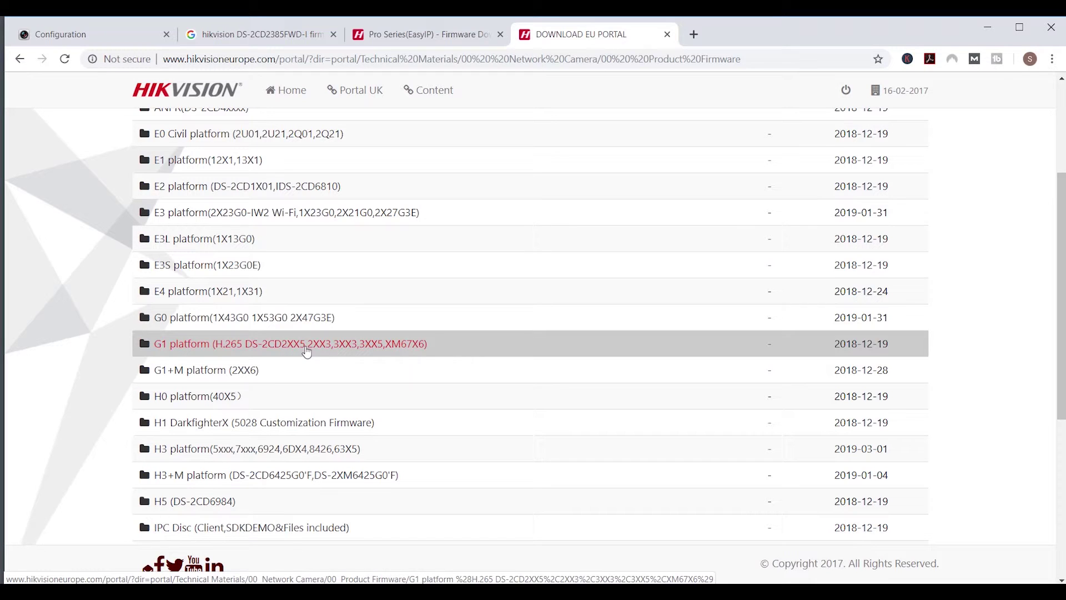
left_click(319, 348)
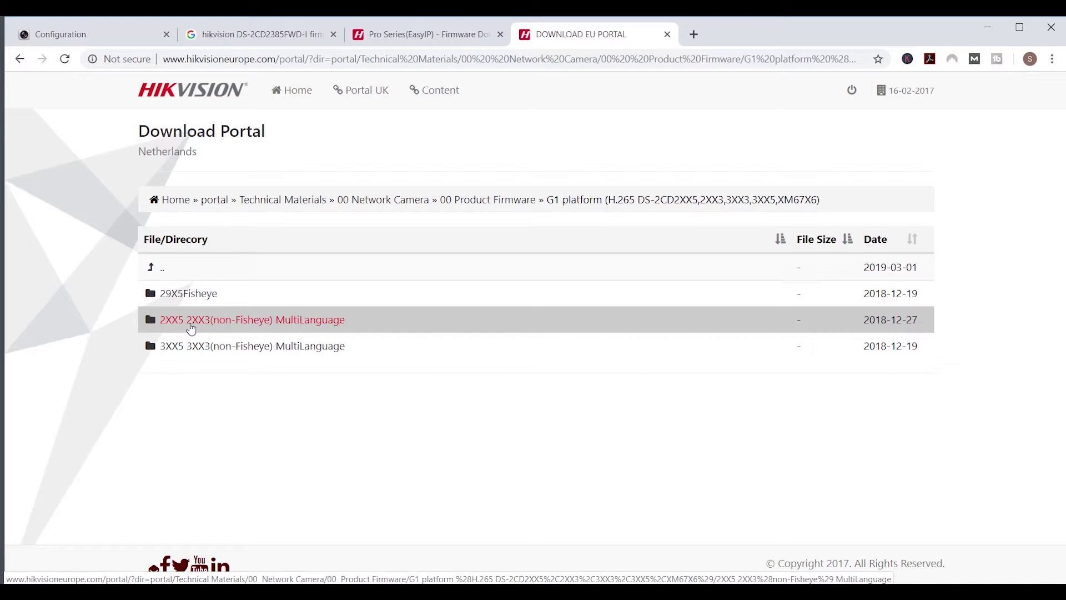
Step: Open the 2XX5 2XX3 MultiLanguage folder, then the V5.5.82_Build181211 firmware folder
left_click(214, 326)
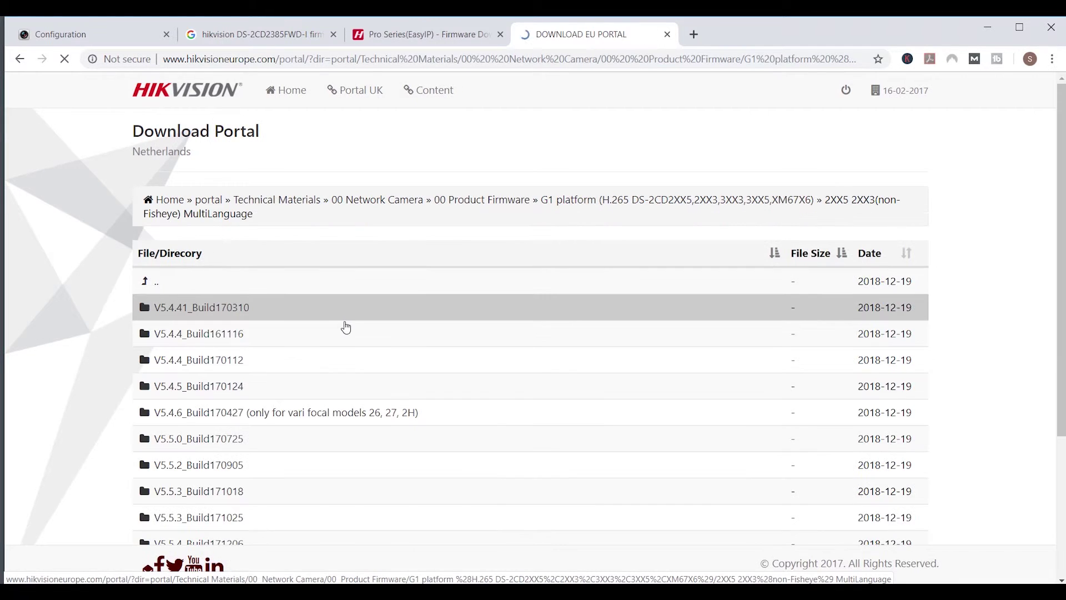
scroll(350, 328, "down", 2)
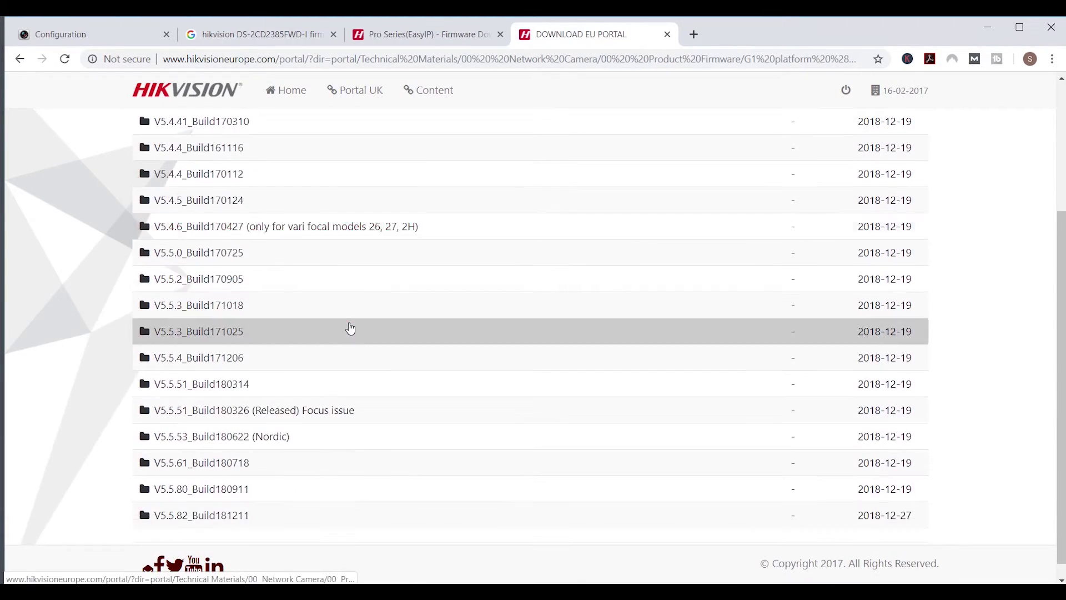
scroll(325, 296, "down", 1)
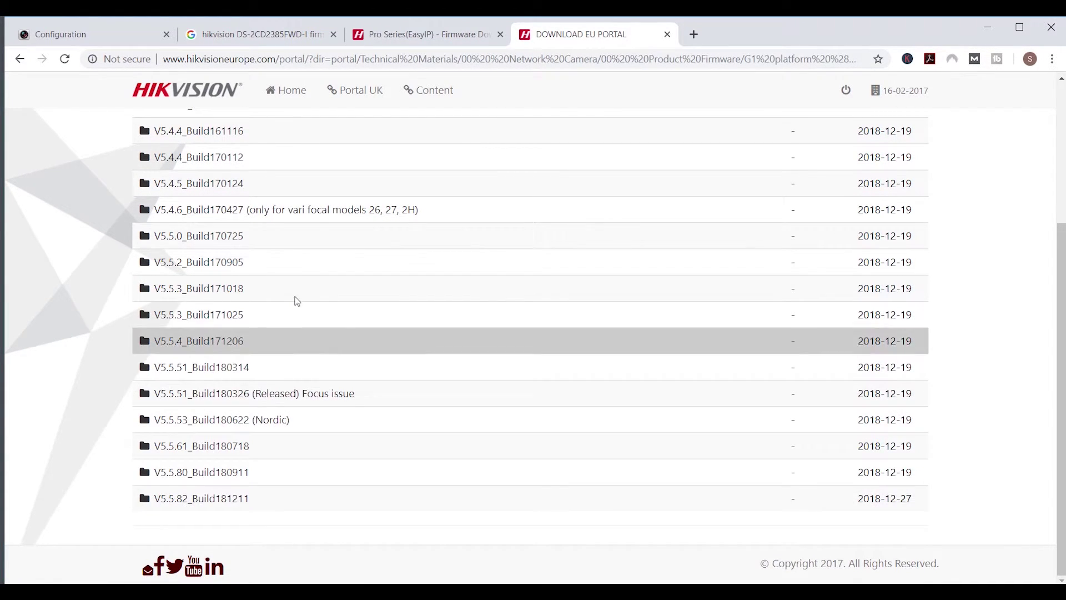
scroll(317, 187, "up", 3)
scroll(317, 185, "down", 3)
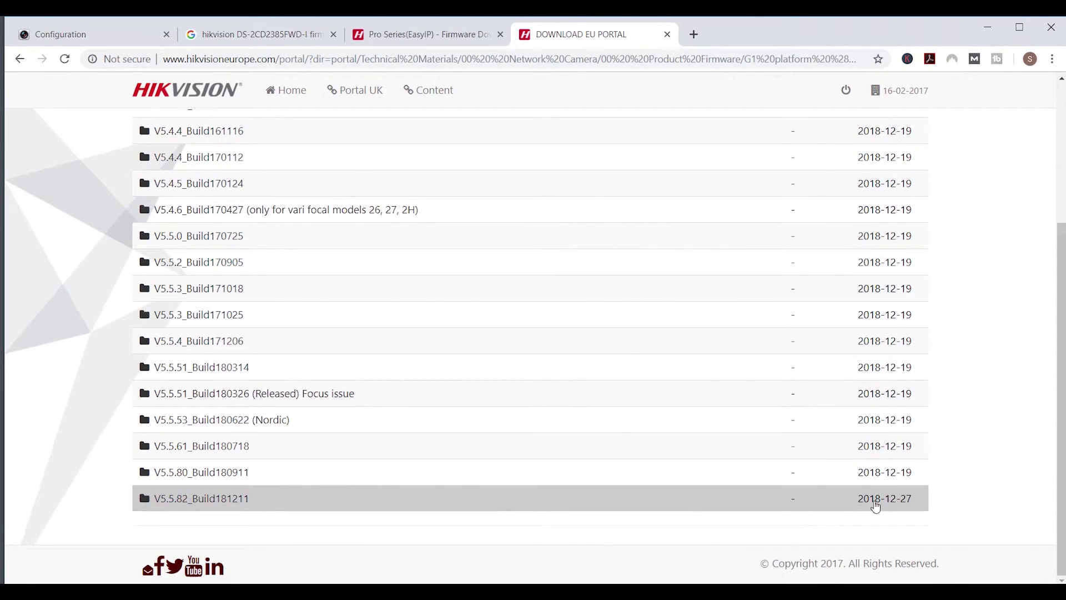
left_click(240, 497)
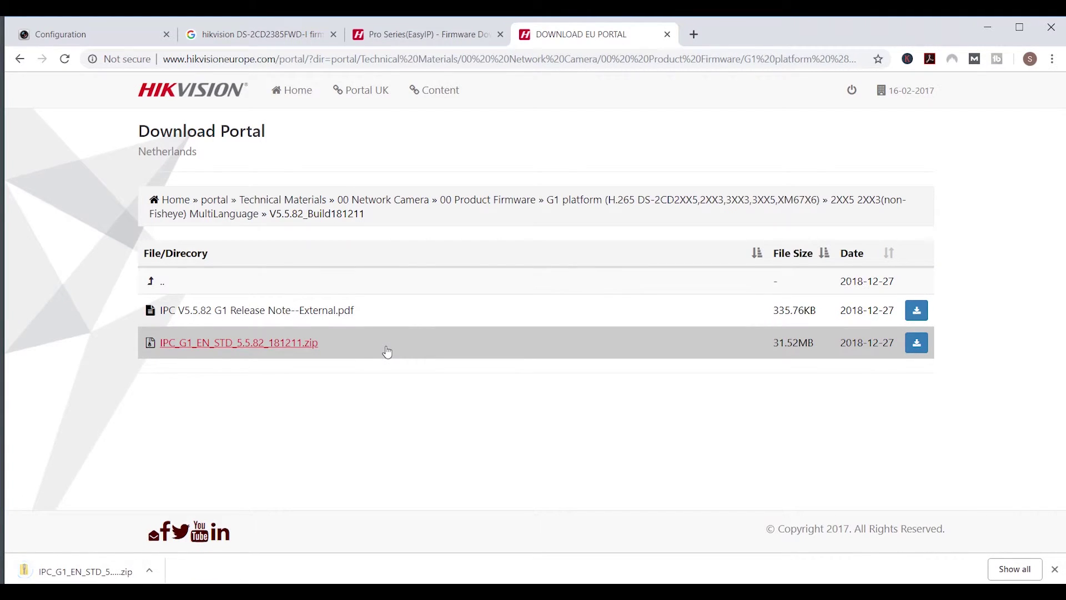
Step: Open the downloaded firmware zip and copy digicap.dav
left_click(95, 570)
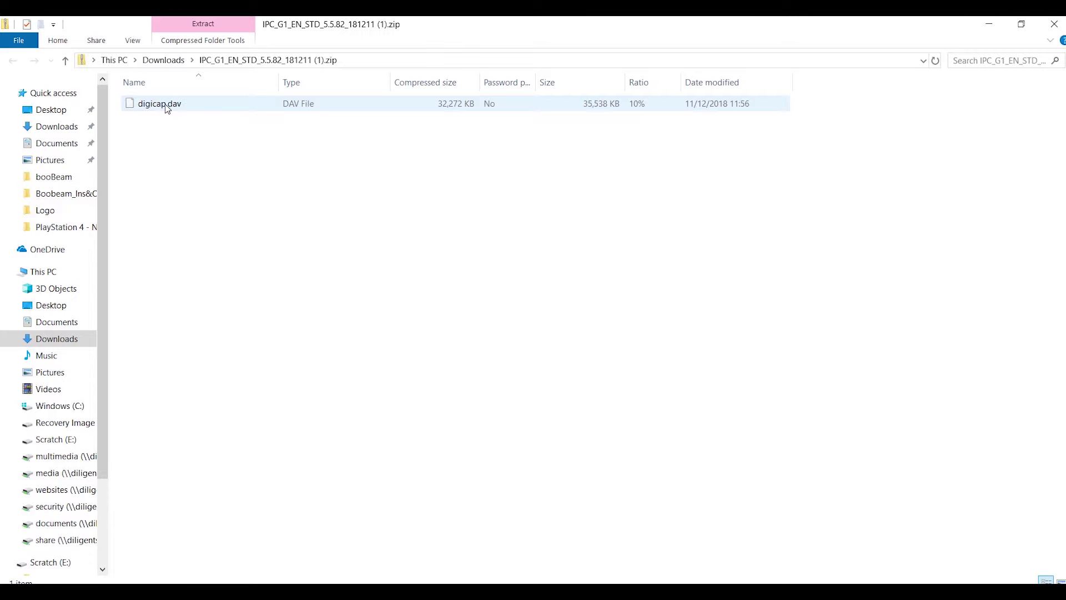
right_click(176, 108)
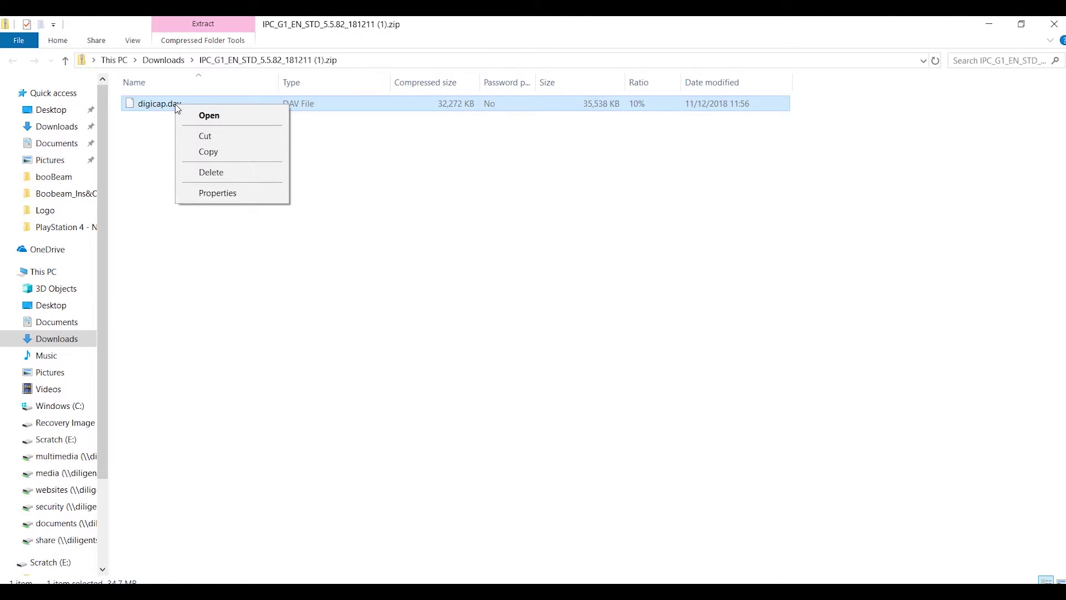
left_click(224, 151)
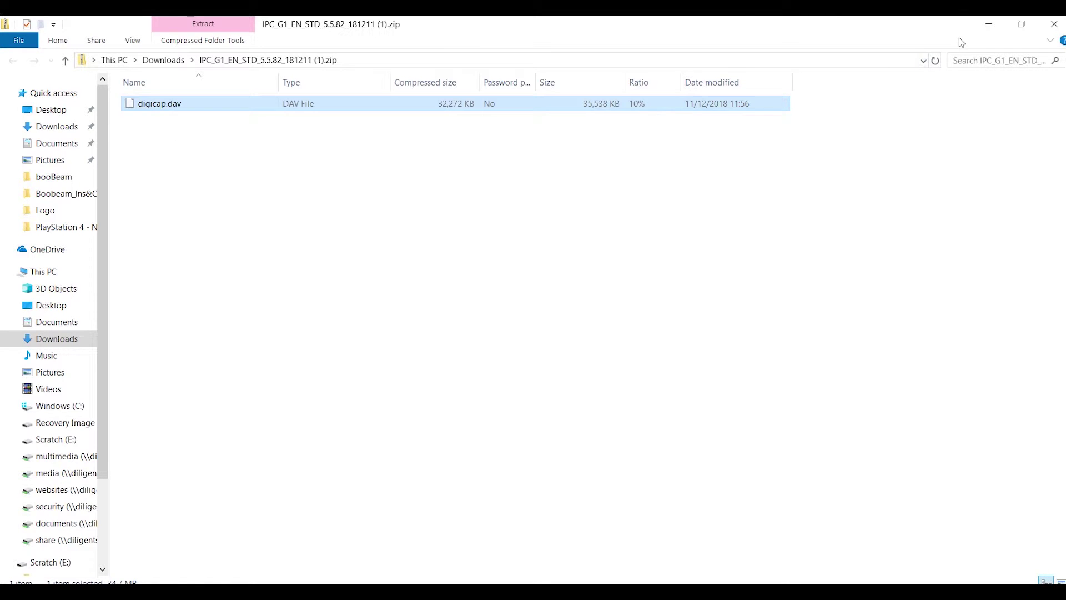
Step: Minimize the windows and paste digicap.dav onto the desktop
left_click(987, 26)
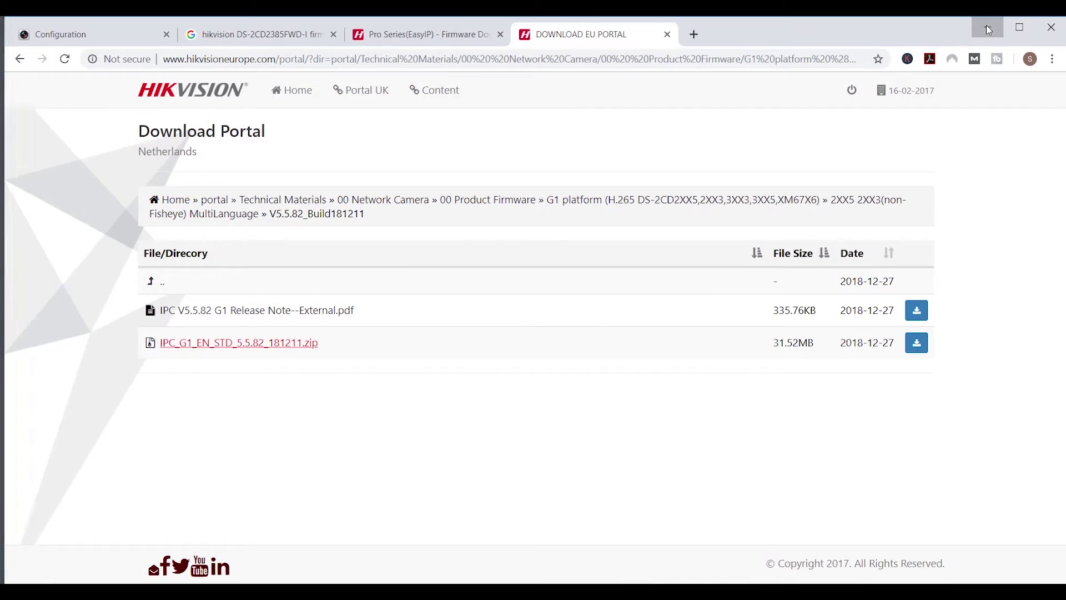
left_click(986, 25)
right_click(381, 178)
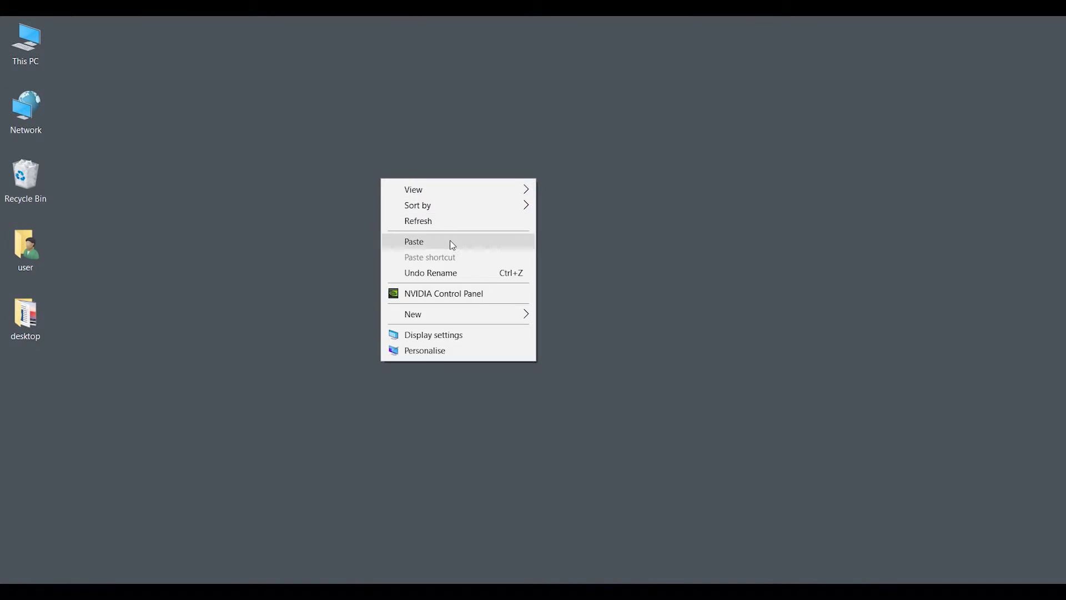
left_click(450, 239)
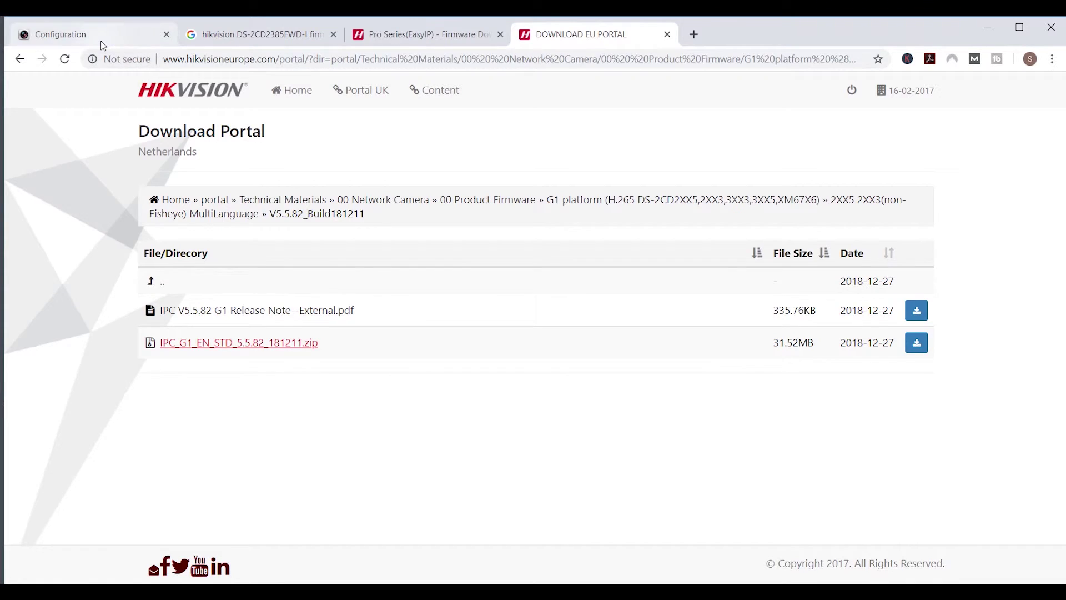
Step: Select Desktop\digicap.dav as the Firmware upgrade file on the Maintenance page
left_click(101, 41)
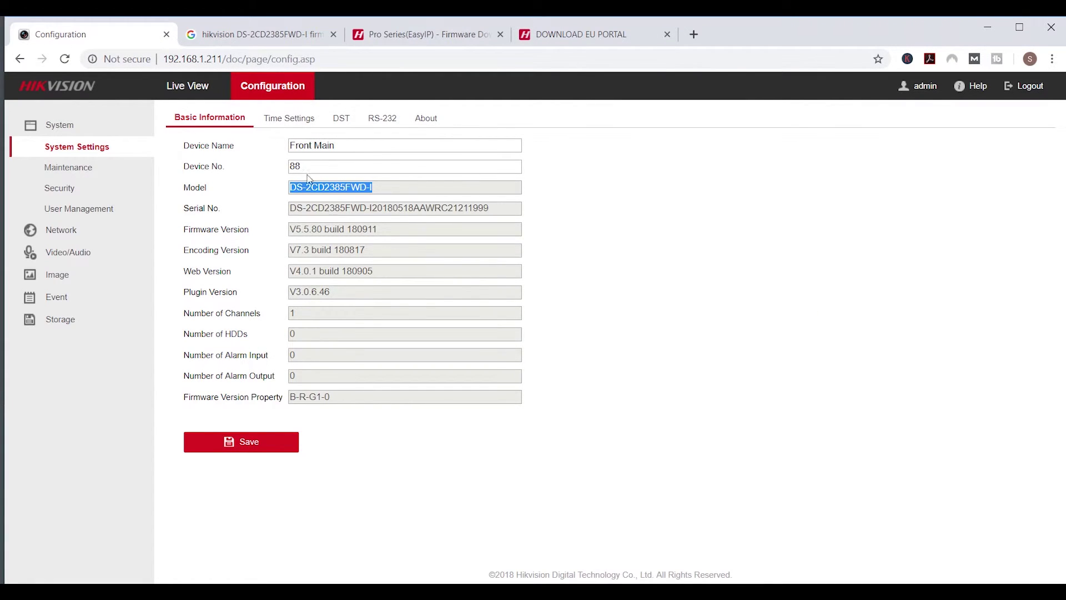
left_click(88, 171)
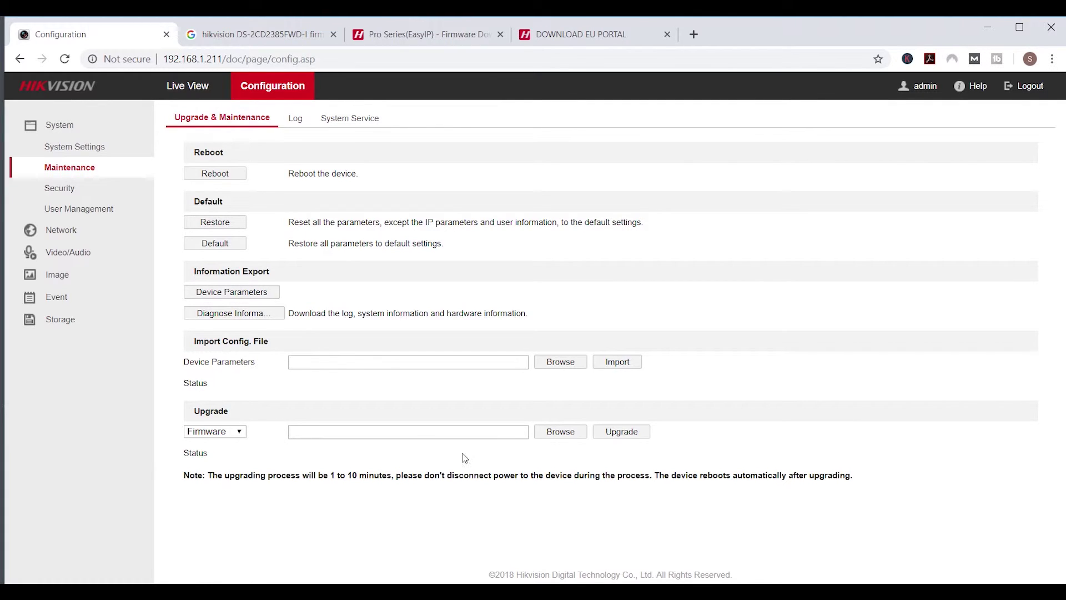
left_click(238, 435)
left_click(225, 446)
left_click(569, 433)
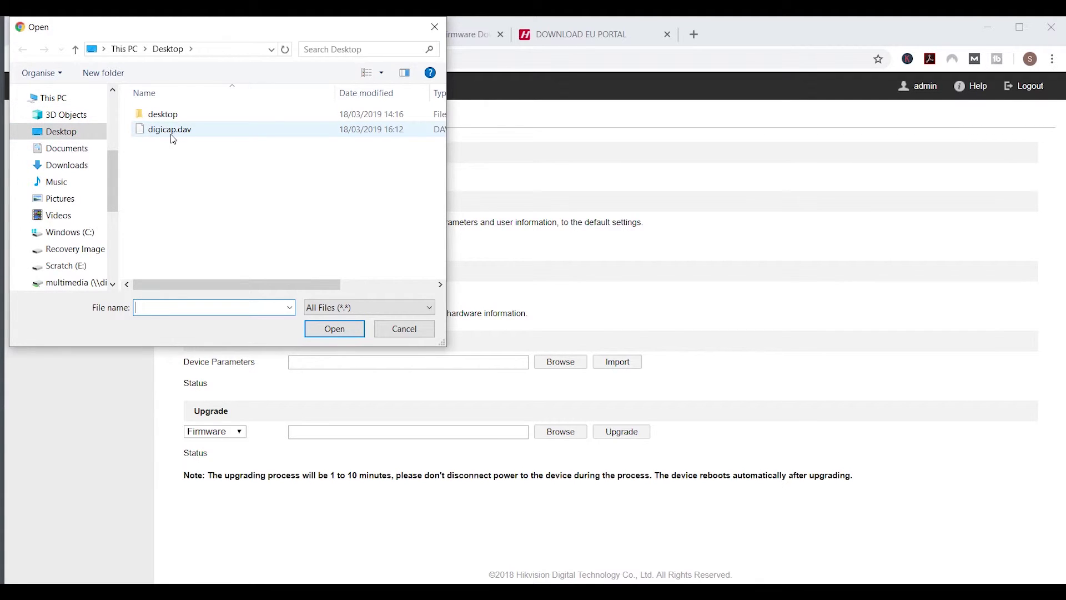
mouse_move(169, 129)
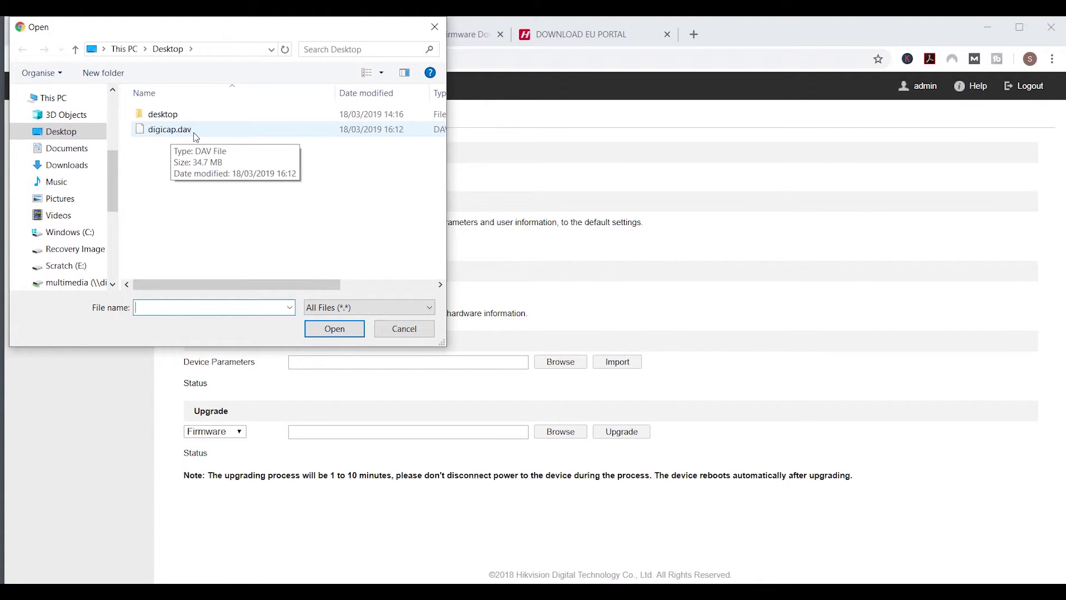
left_click(195, 132)
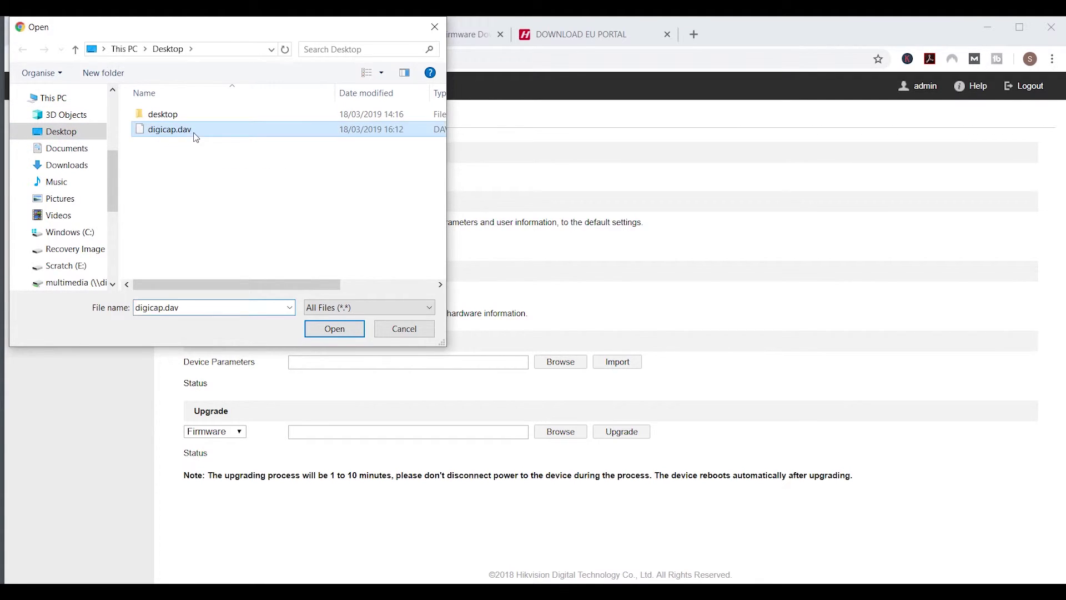
left_click(342, 331)
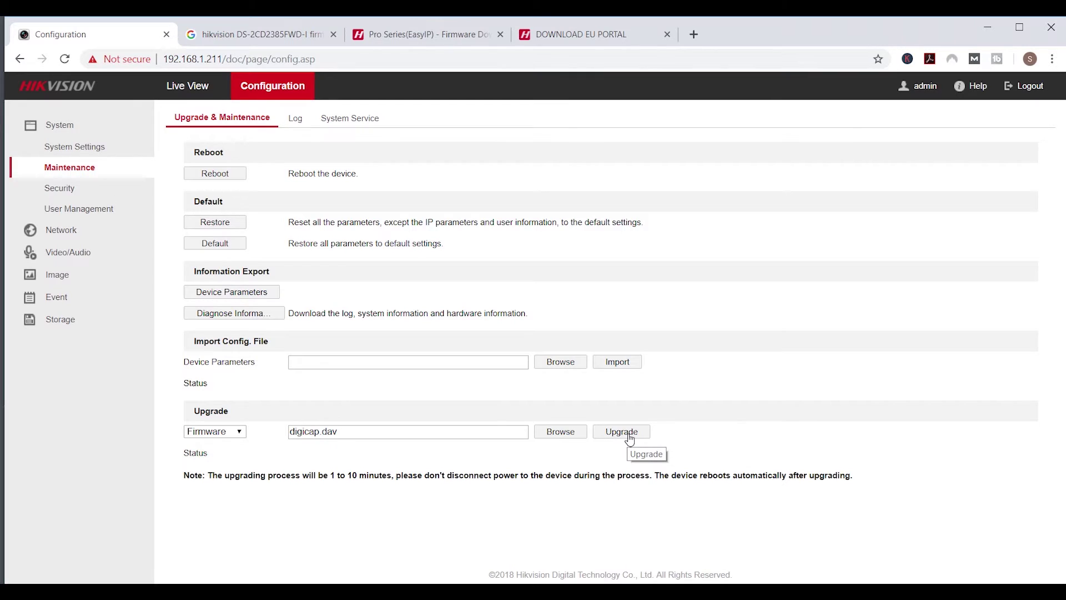
Step: Start the digicap.dav upgrade, accept the reboot warning, and wait for the login page
left_click(629, 438)
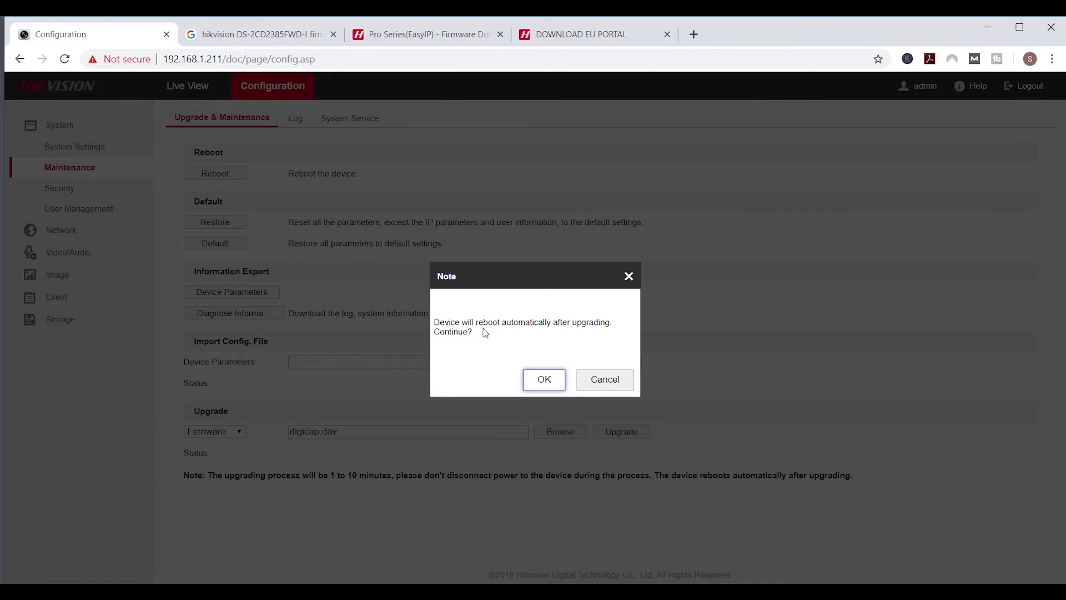
left_click(545, 387)
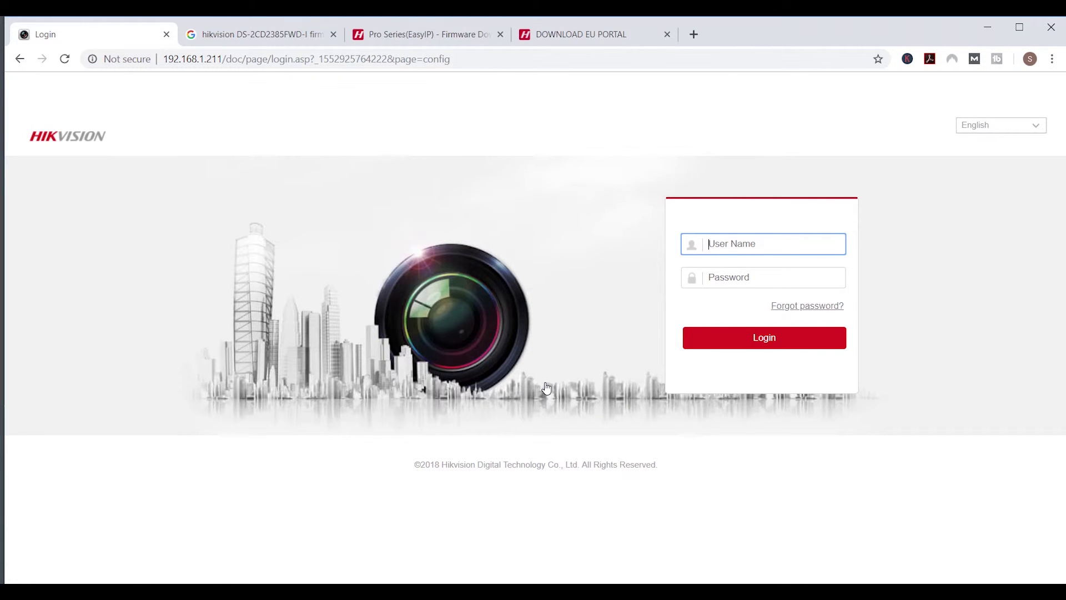
type("admin")
Step: Log in as admin and confirm System Settings shows firmware V5.5.82 build 181211
key("Tab")
type("••••••••")
key("Return")
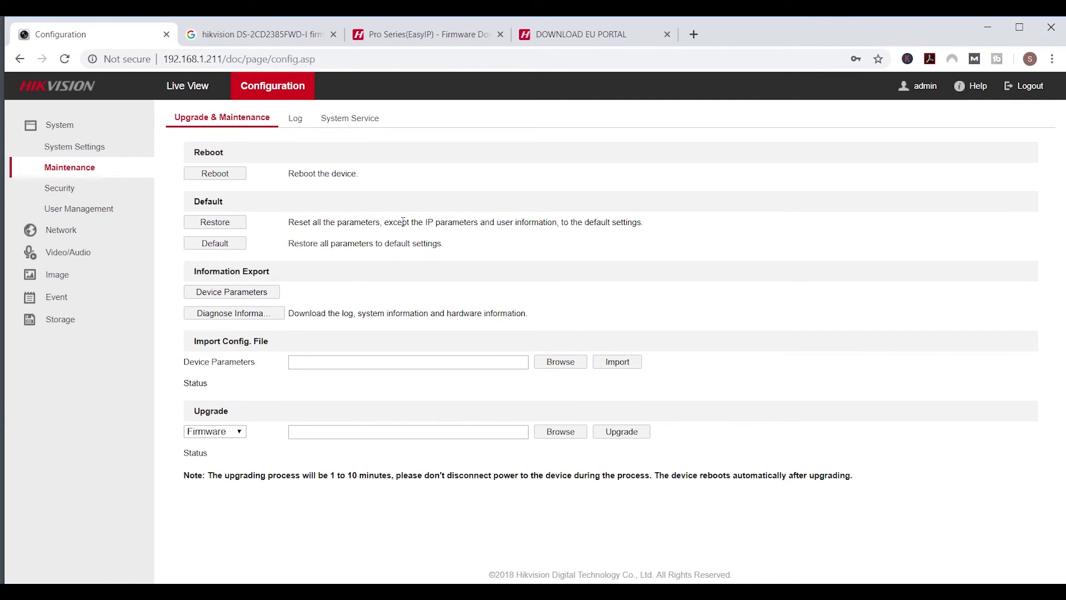
left_click(68, 132)
left_click(69, 133)
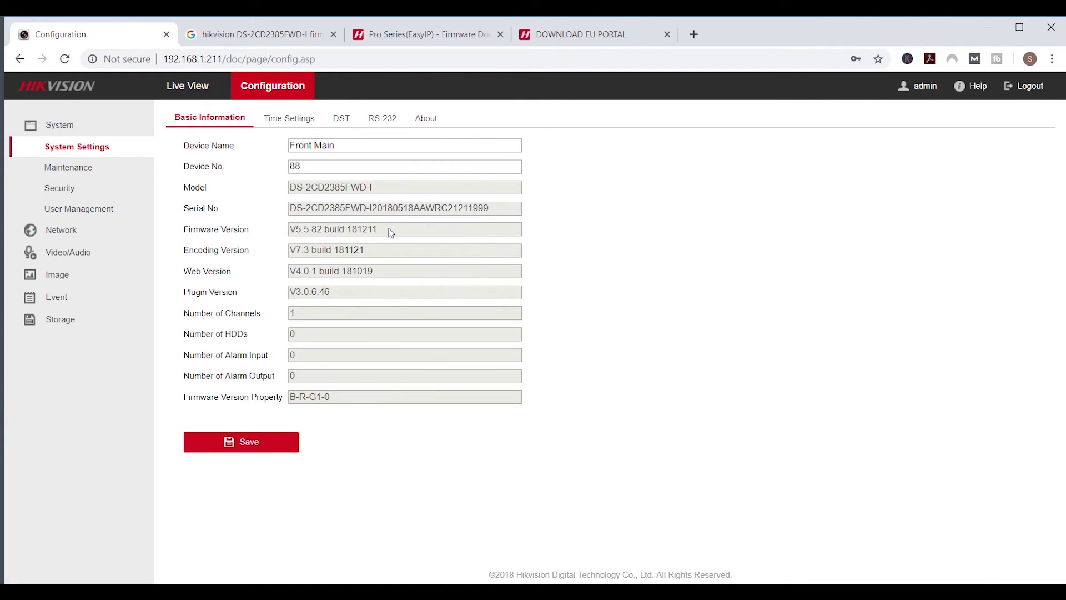
left_click_drag(377, 230, 291, 247)
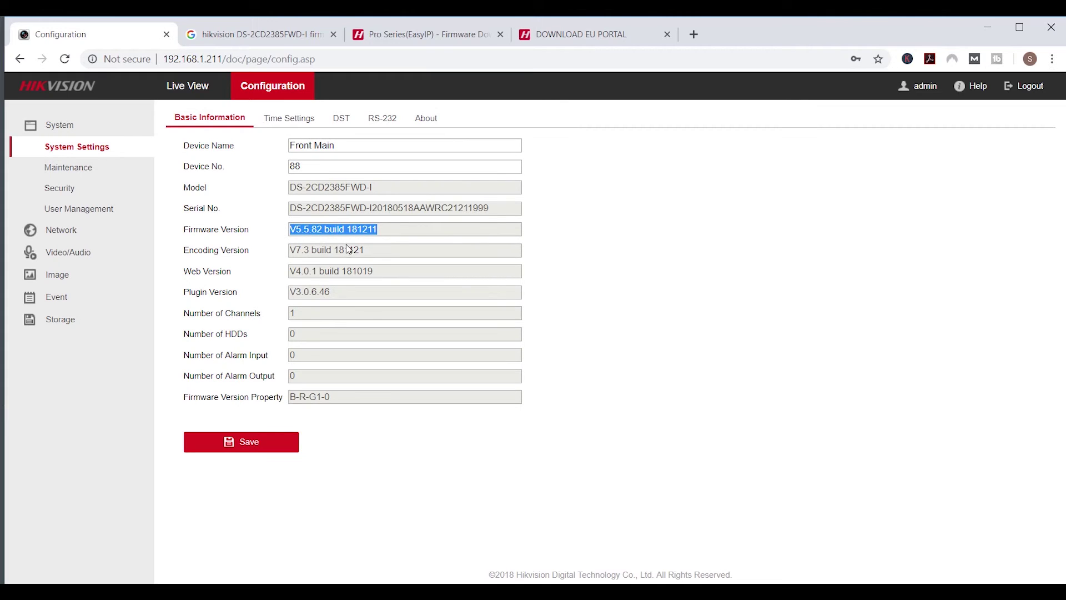